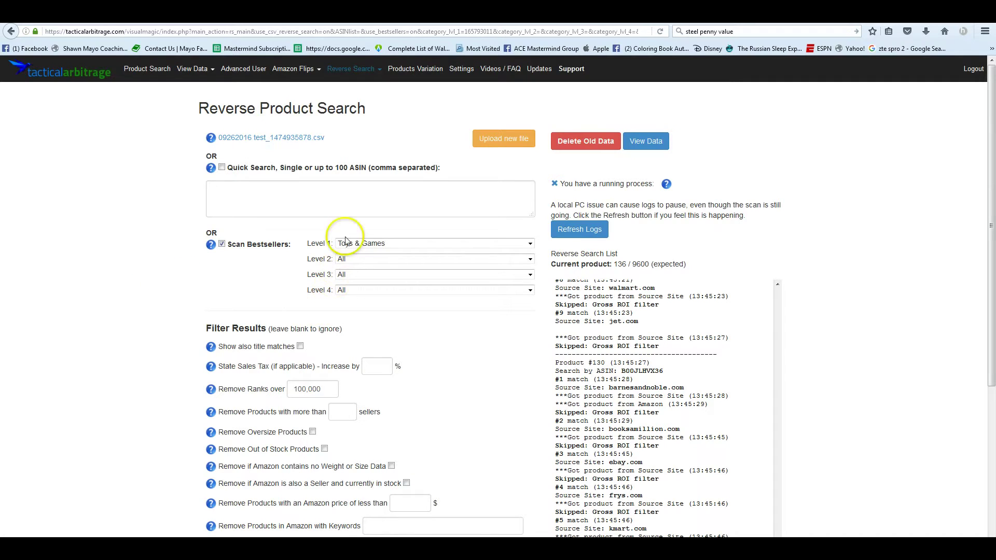
# - Glance at the reverse search pages list and the FBA Tactical Arbitrage Facebook group, then return to Reverse Product Search
pyautogui.click(377, 72)
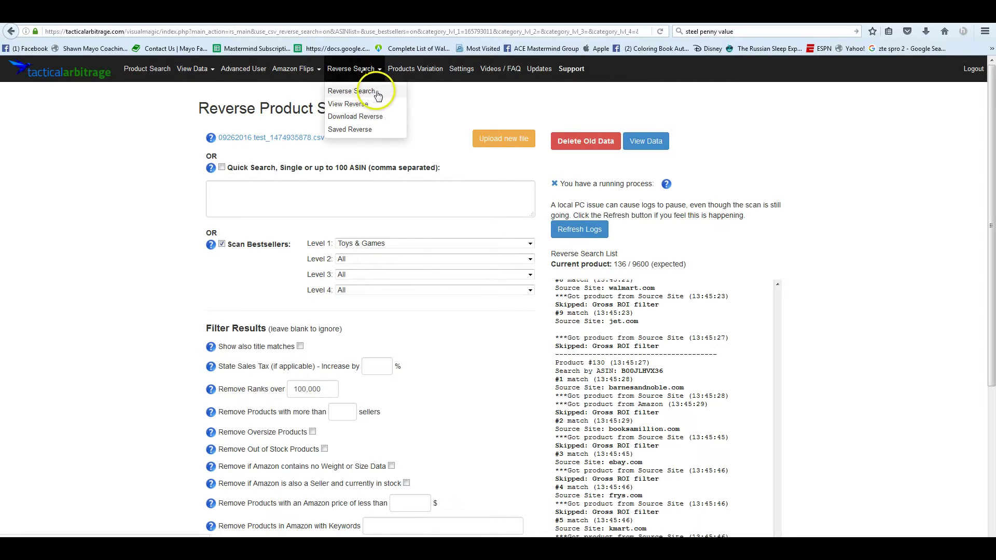
pyautogui.click(438, 108)
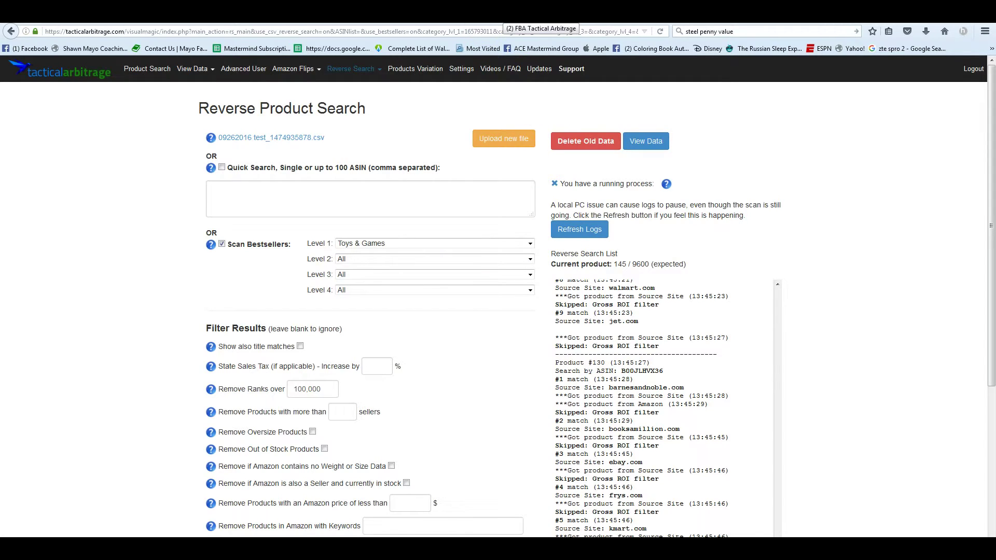
pyautogui.click(514, 20)
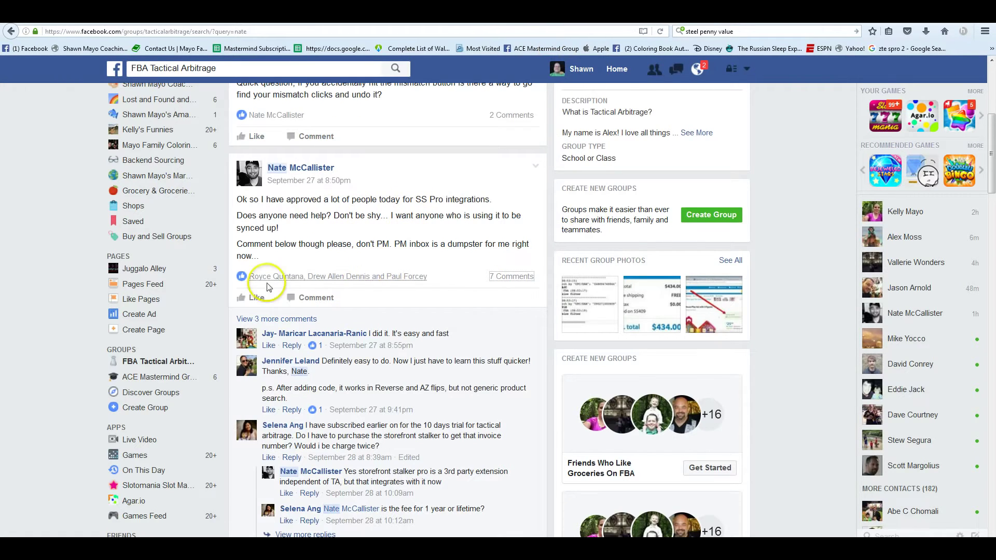
pyautogui.scroll(2, 311, 239)
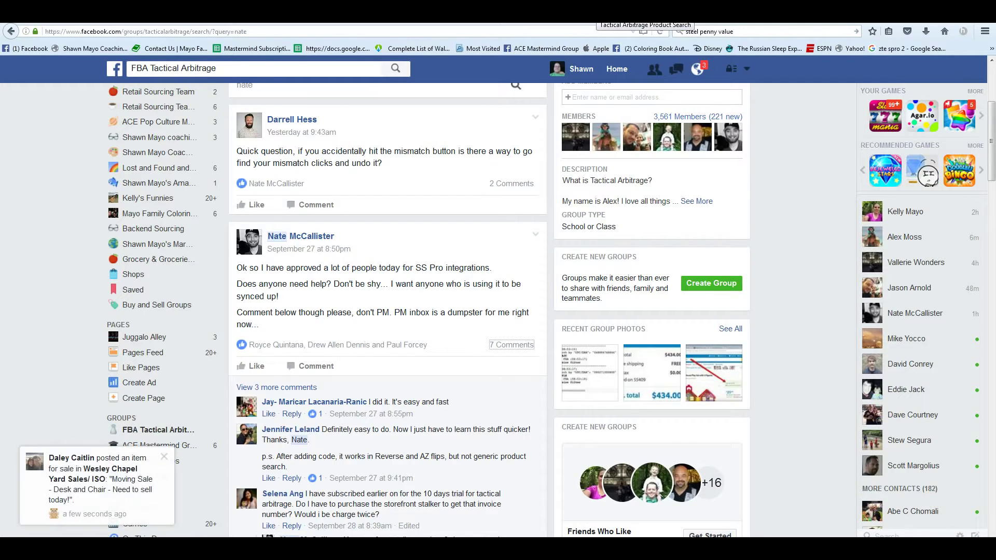
pyautogui.click(599, 16)
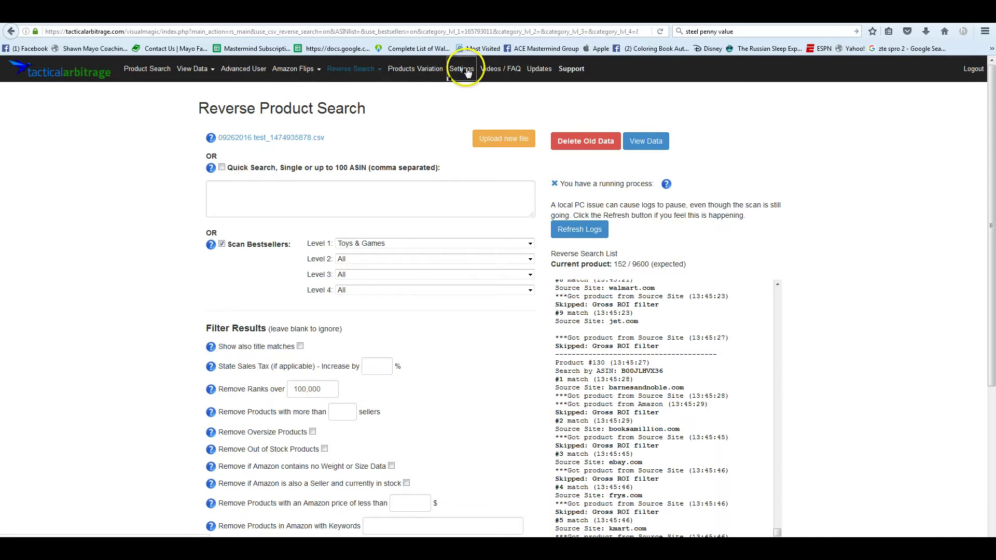
# - Go to the account settings page and locate the Storefront Stalker key field
pyautogui.rightClick(467, 71)
pyautogui.click(466, 71)
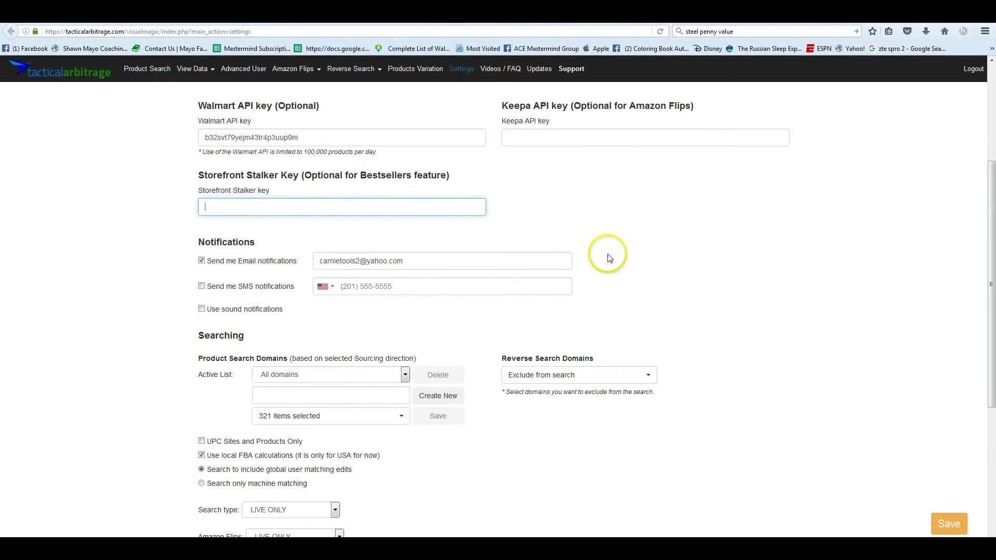
pyautogui.scroll(3, 551, 301)
pyautogui.scroll(-2, 554, 303)
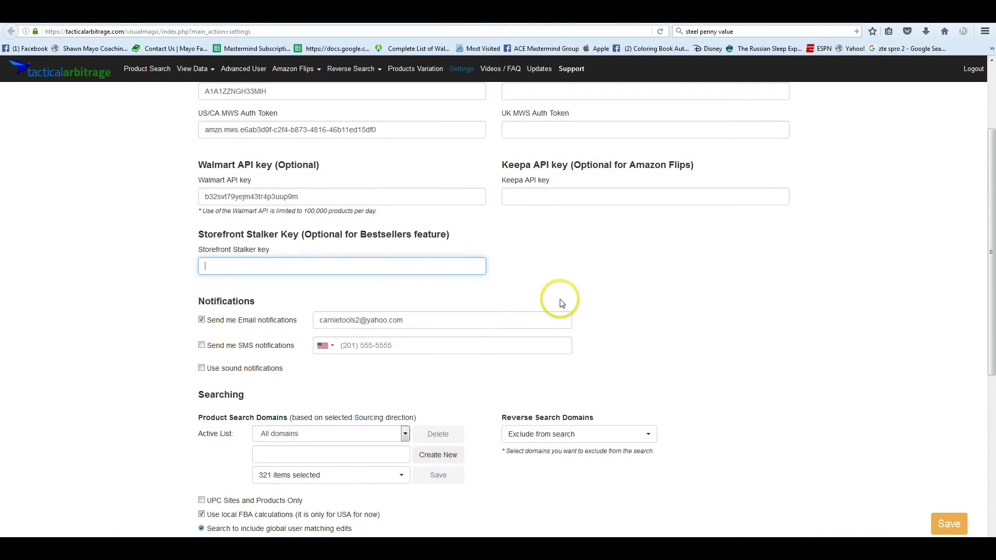
pyautogui.scroll(4, 558, 301)
pyautogui.scroll(-4, 333, 302)
# - Enter the Storefront Stalker key, correcting a mistyped digit, and save the settings
pyautogui.press('BackSpace')
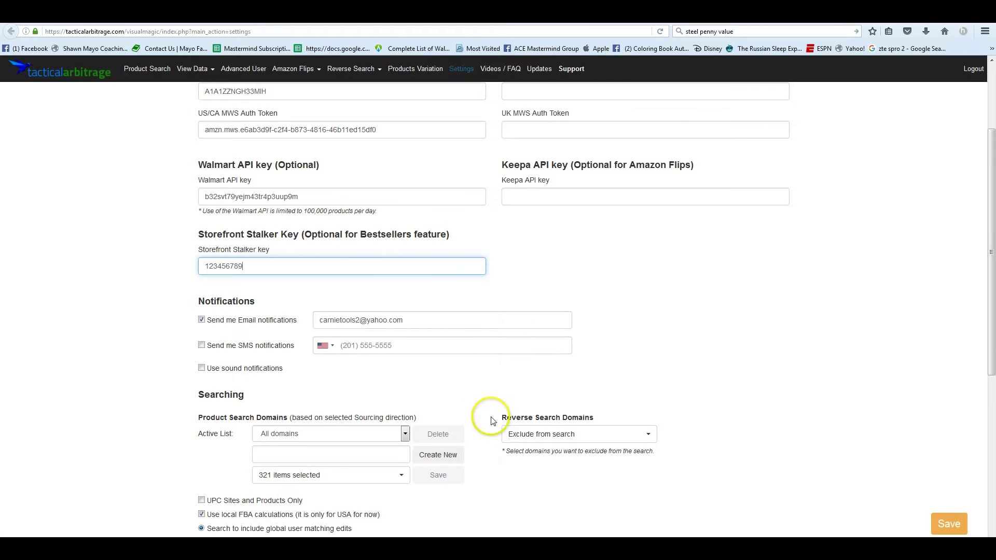
pyautogui.scroll(-3, 487, 436)
pyautogui.scroll(3, 485, 438)
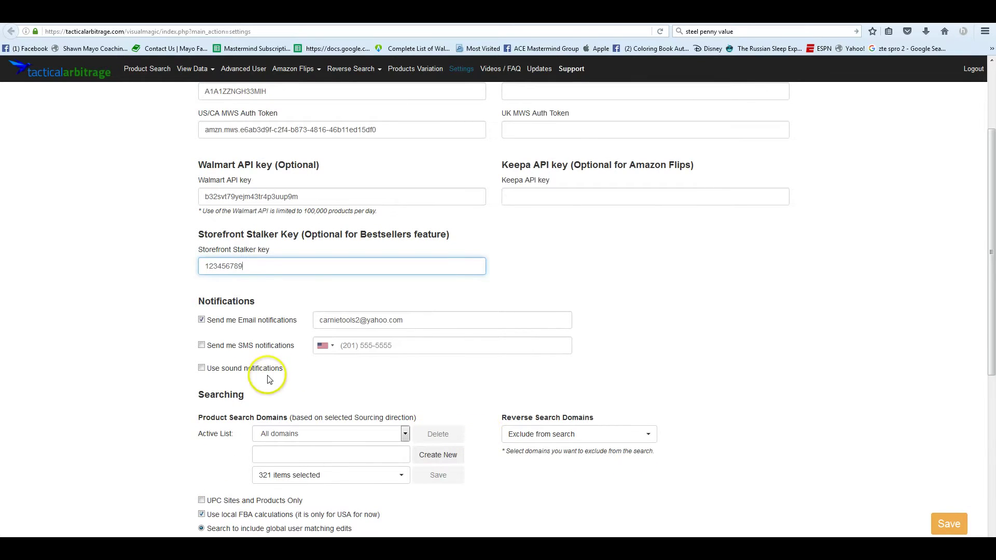
pyautogui.scroll(-3, 266, 378)
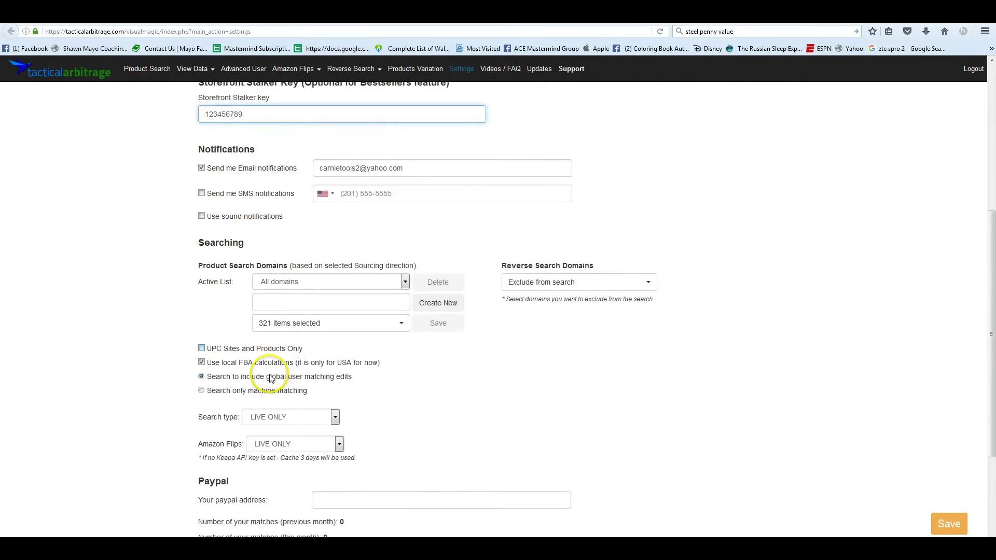
pyautogui.click(946, 524)
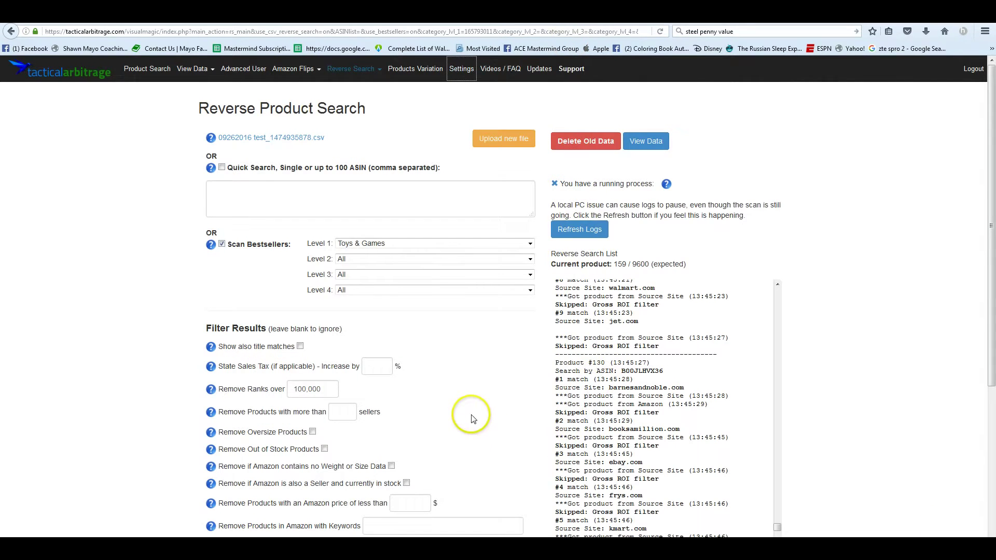
# - Cancel the running reverse search process and tick Scan Bestsellers
pyautogui.scroll(-1, 527, 369)
pyautogui.scroll(1, 539, 337)
pyautogui.scroll(-1, 460, 231)
pyautogui.click(554, 125)
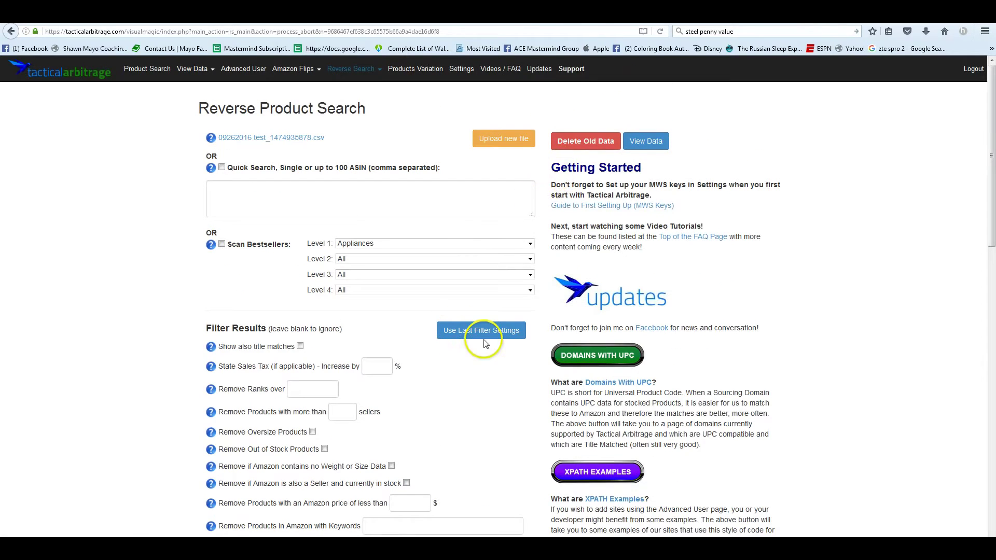
pyautogui.scroll(1, 476, 352)
pyautogui.click(223, 244)
# - Set bestseller Levels 1–3 to Toys & Games, Building Toys and Building Sets
pyautogui.click(450, 242)
pyautogui.click(450, 242)
pyautogui.click(451, 243)
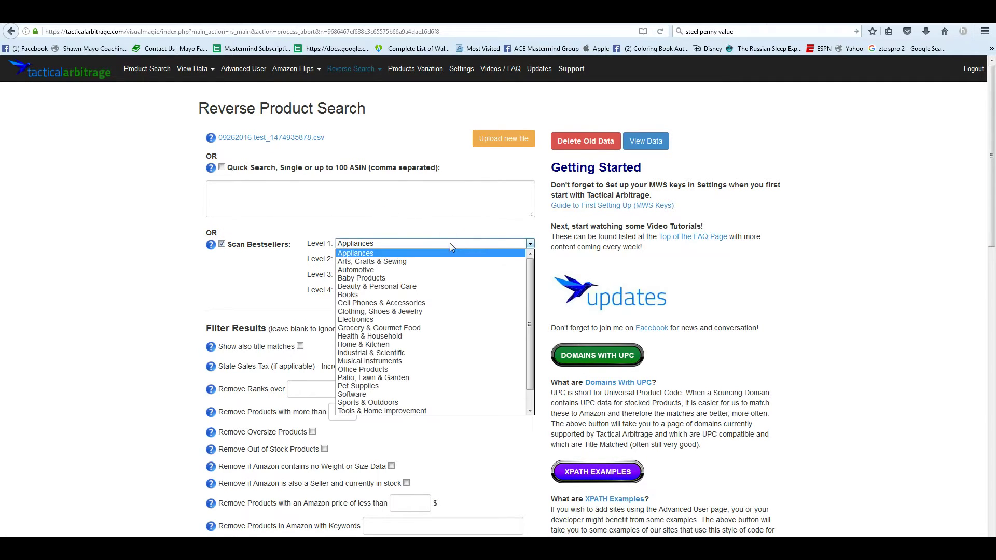
pyautogui.scroll(-1, 473, 311)
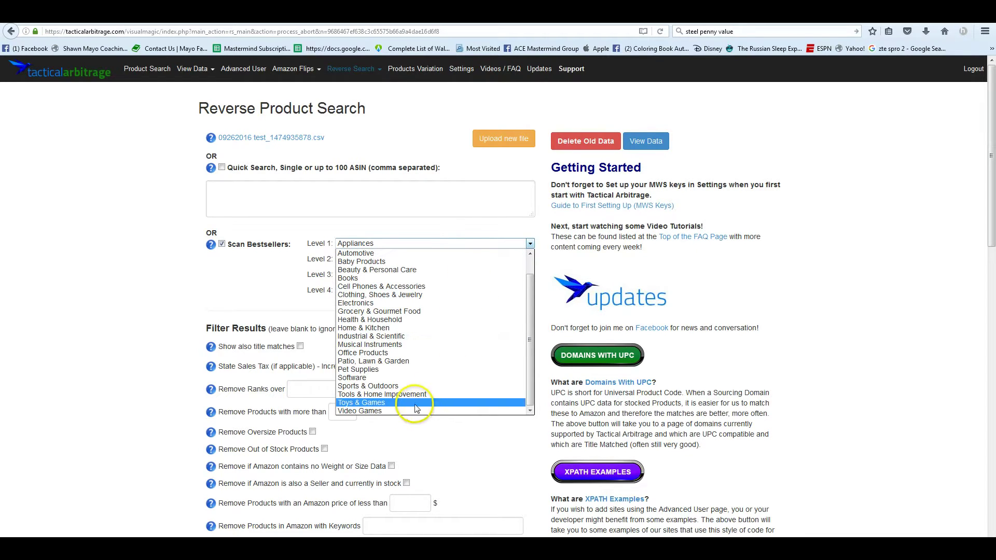
pyautogui.click(434, 403)
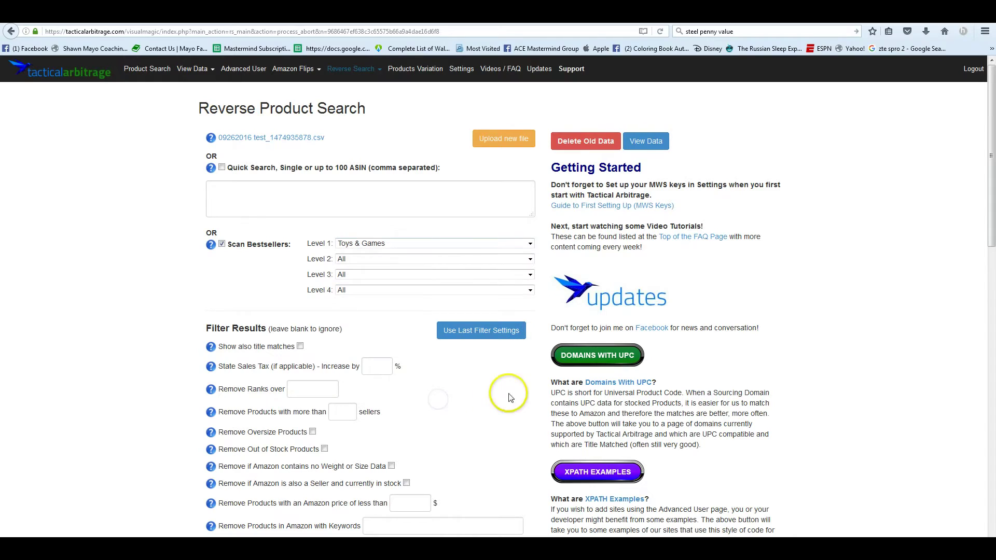
pyautogui.click(437, 261)
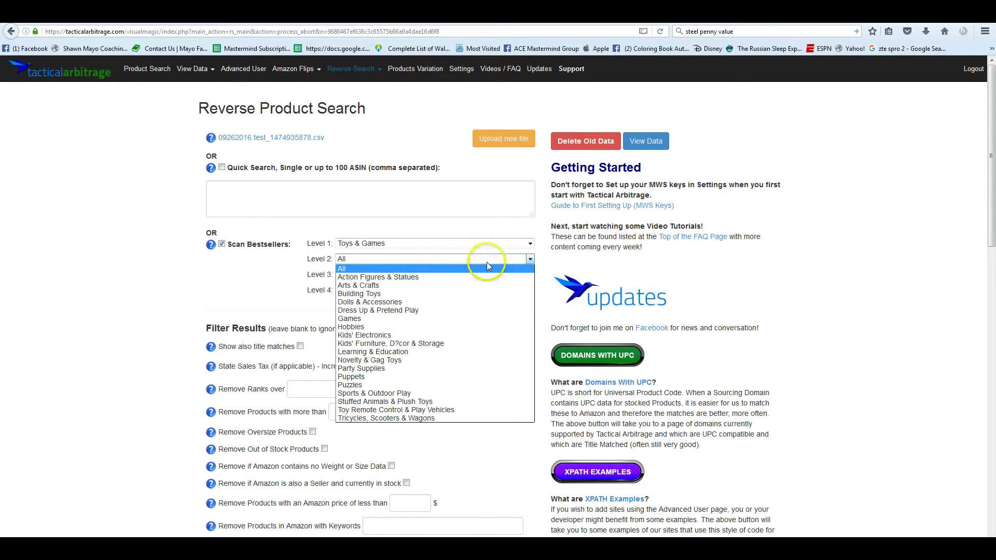
pyautogui.click(490, 294)
pyautogui.click(435, 274)
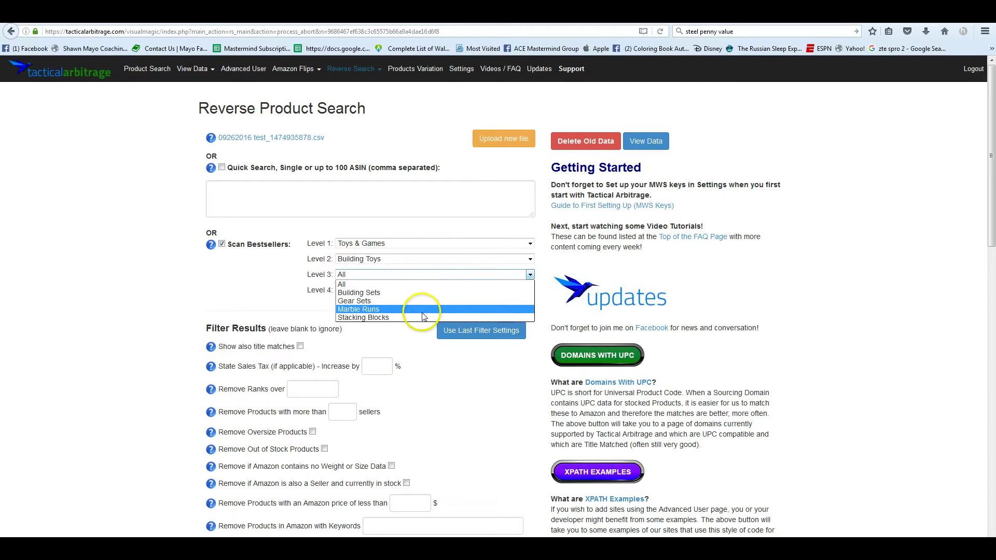
pyautogui.click(366, 293)
pyautogui.click(406, 291)
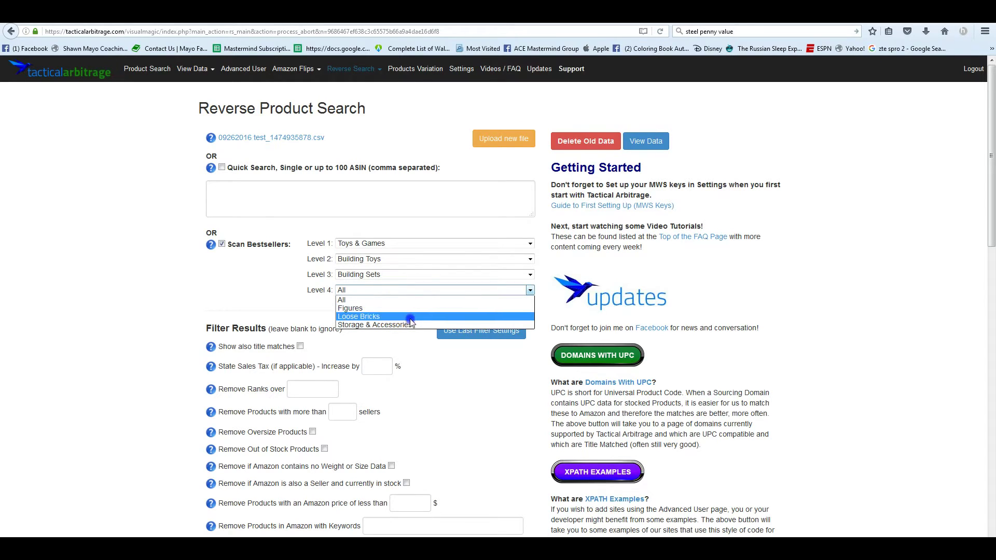
# - Set Level 4 to Storage & Accessories, load the last filter settings, and keep Level 2 at Building Toys
pyautogui.click(406, 327)
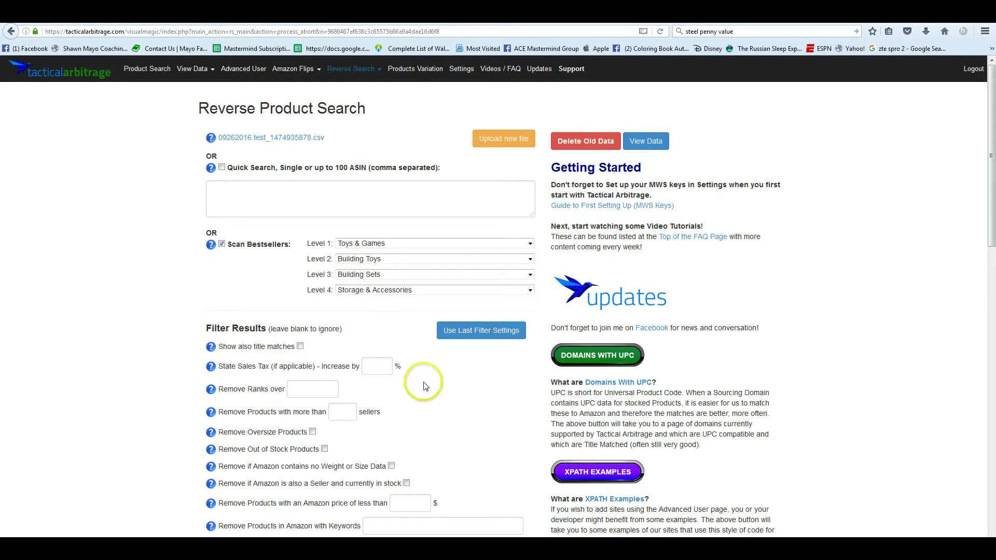
pyautogui.click(493, 331)
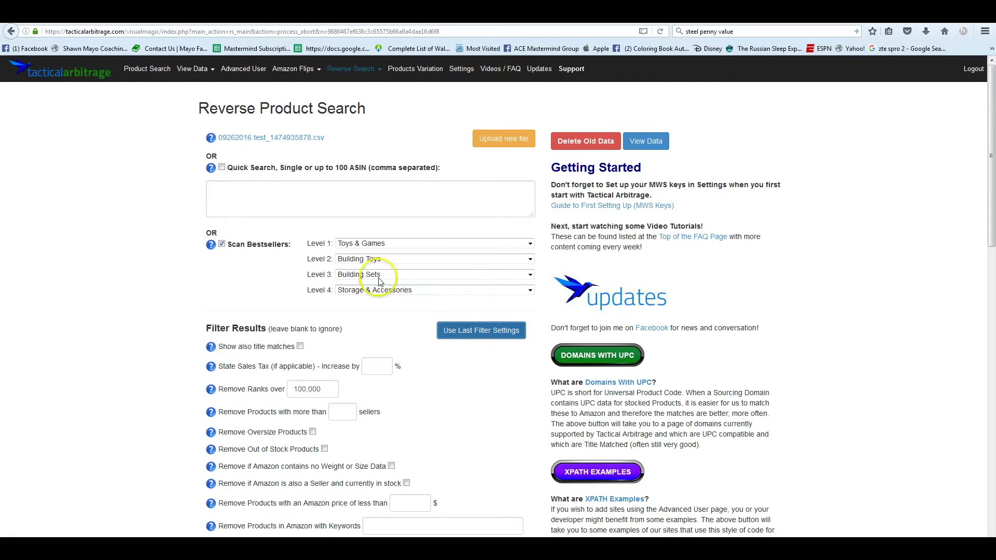
pyautogui.click(435, 259)
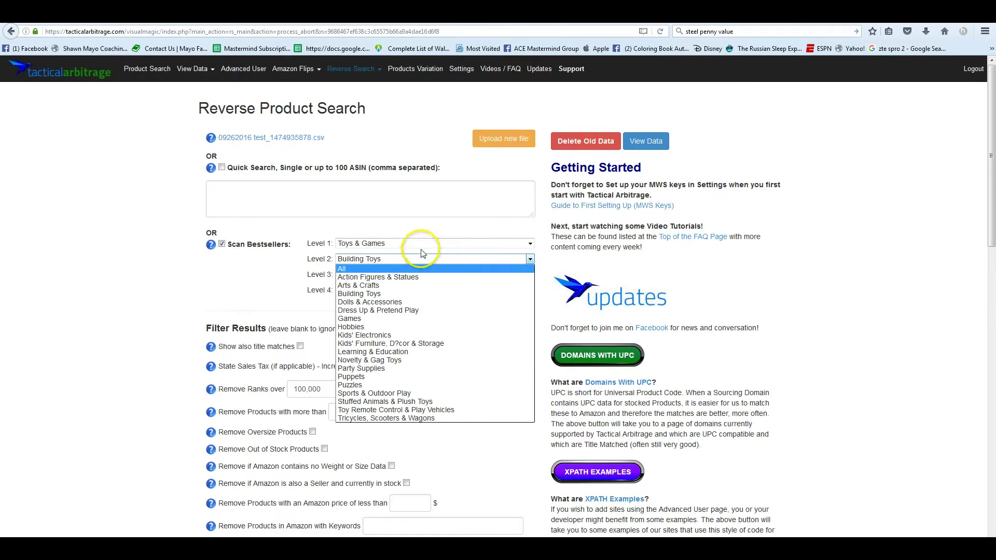
pyautogui.click(435, 260)
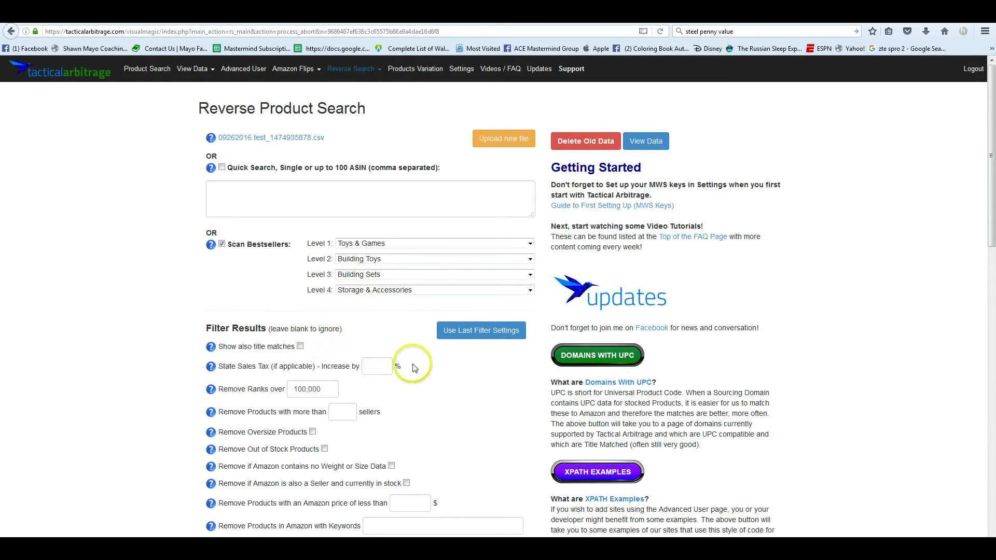
pyautogui.scroll(-2, 466, 394)
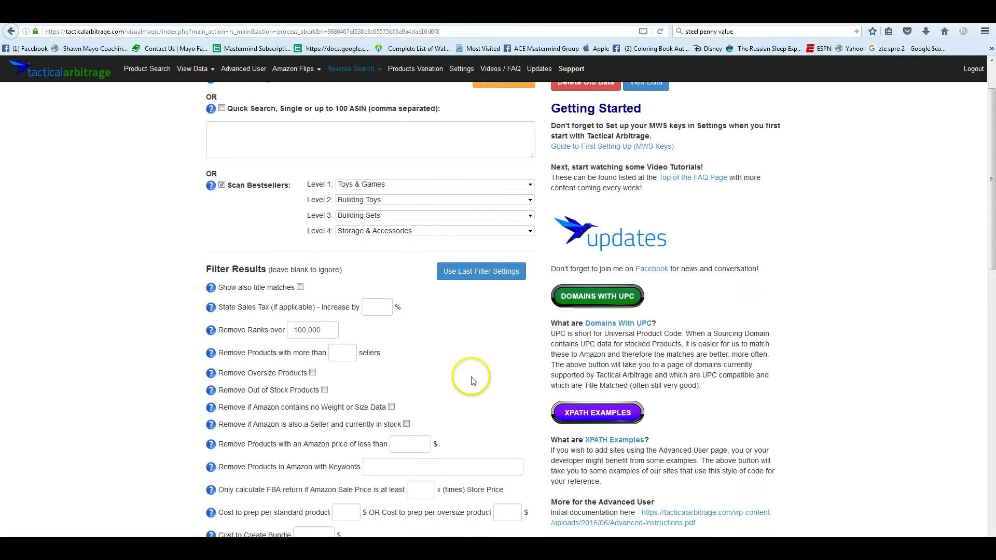
pyautogui.scroll(2, 466, 394)
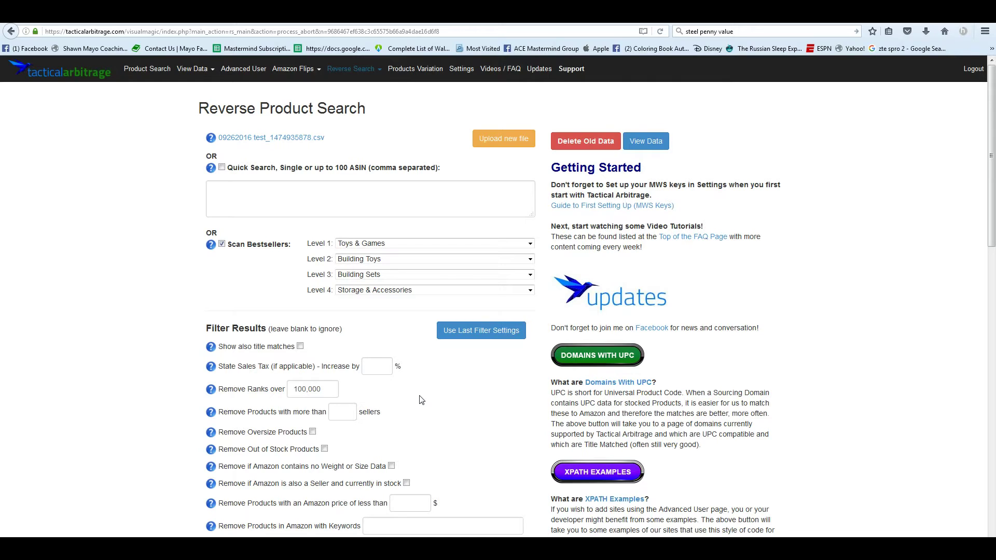
pyautogui.scroll(-3, 440, 441)
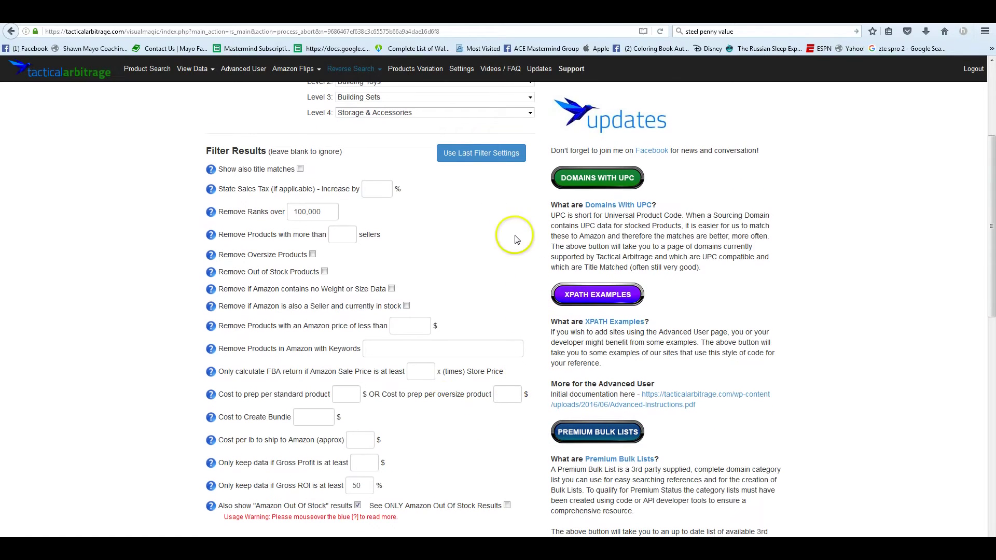
pyautogui.scroll(-2, 441, 275)
pyautogui.scroll(-1, 328, 260)
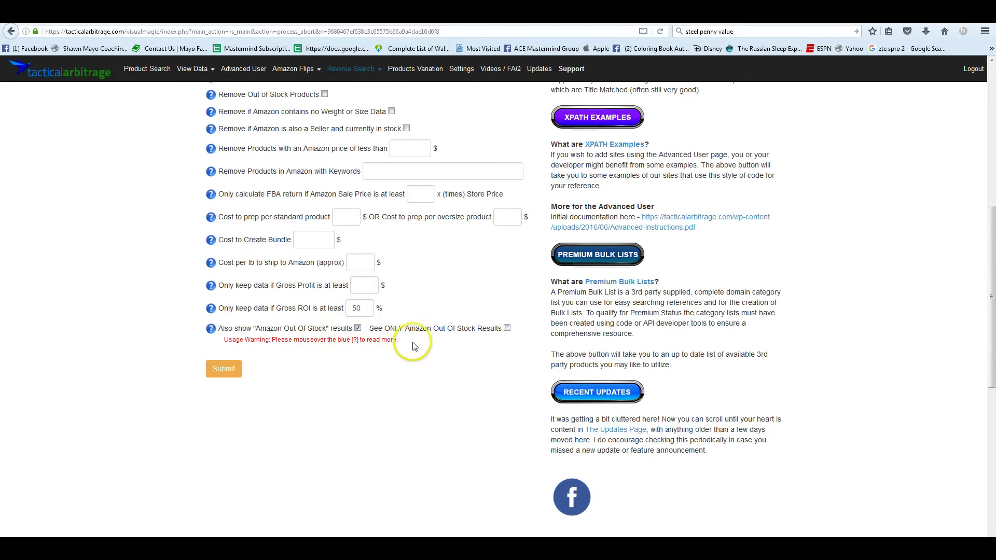
pyautogui.scroll(2, 452, 322)
pyautogui.scroll(4, 452, 322)
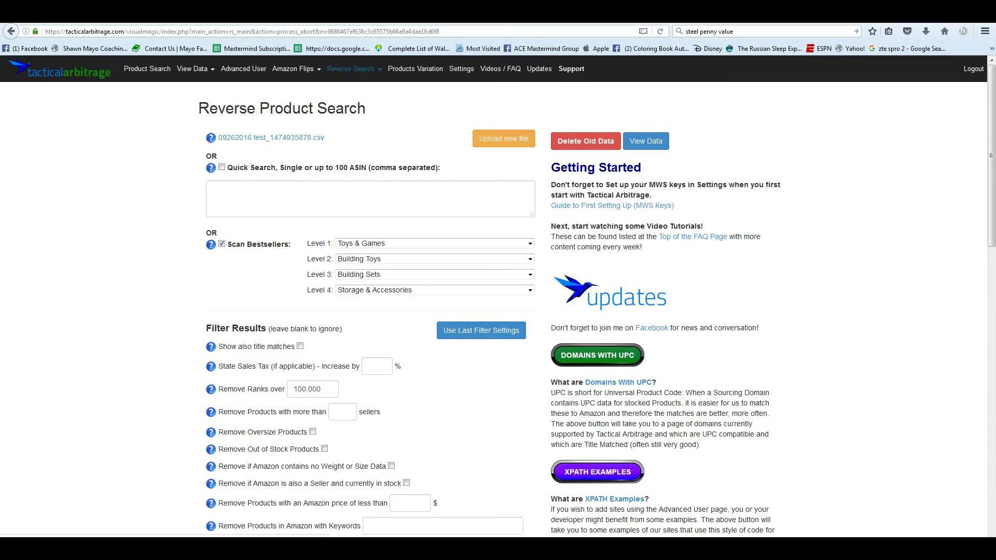
# - Open the DOMAINS WITH UPC sheet and scroll through the sourcing sites and their match grades
pyautogui.click(599, 359)
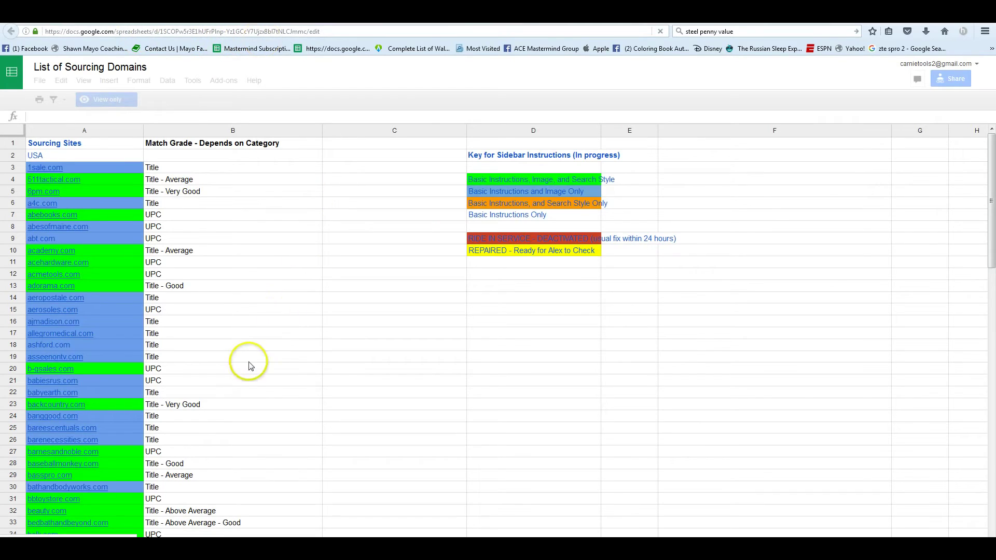
pyautogui.scroll(-2, 220, 300)
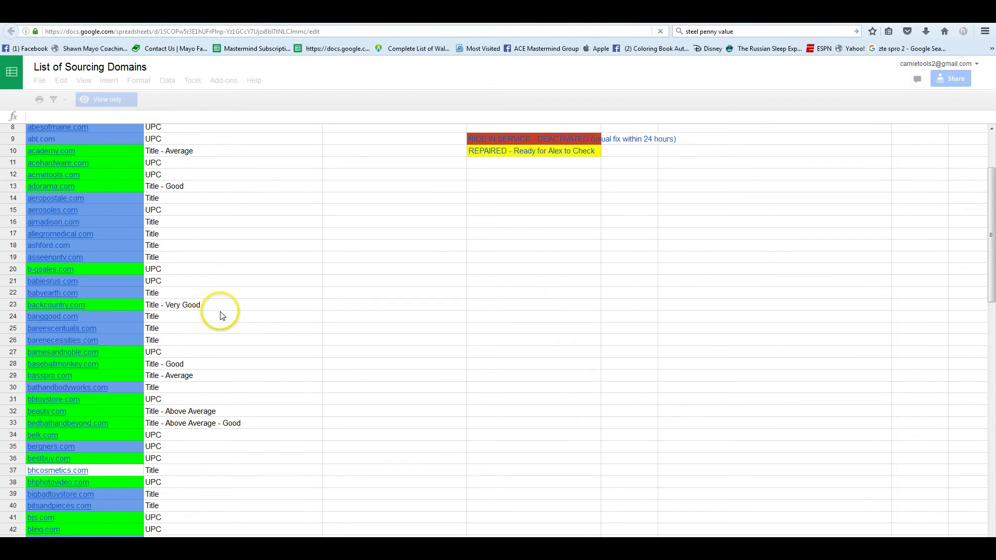
pyautogui.scroll(-4, 173, 305)
pyautogui.scroll(-2, 186, 362)
pyautogui.scroll(5, 200, 318)
pyautogui.scroll(3, 199, 318)
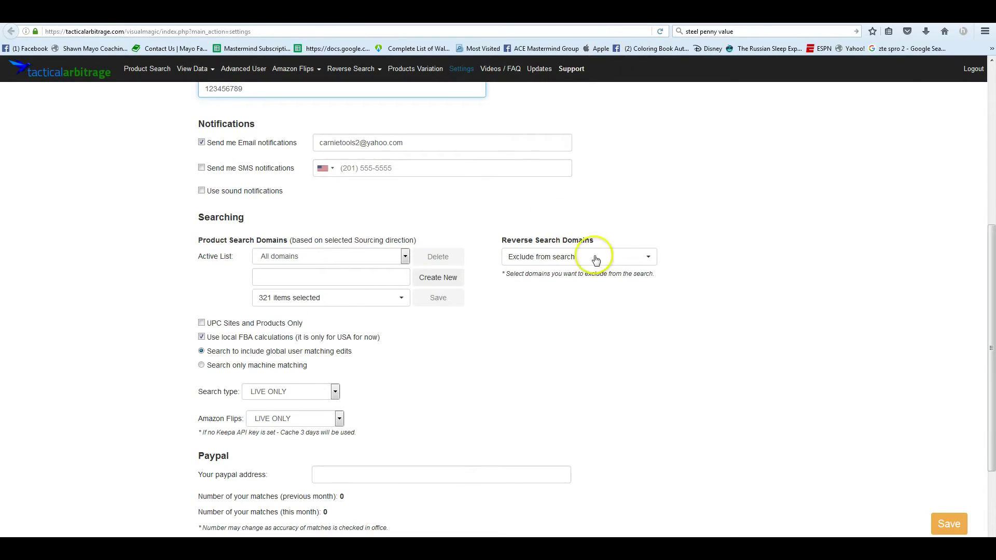
# - Check the For Sourcing from country options and leave it set to USA
pyautogui.scroll(6, 748, 266)
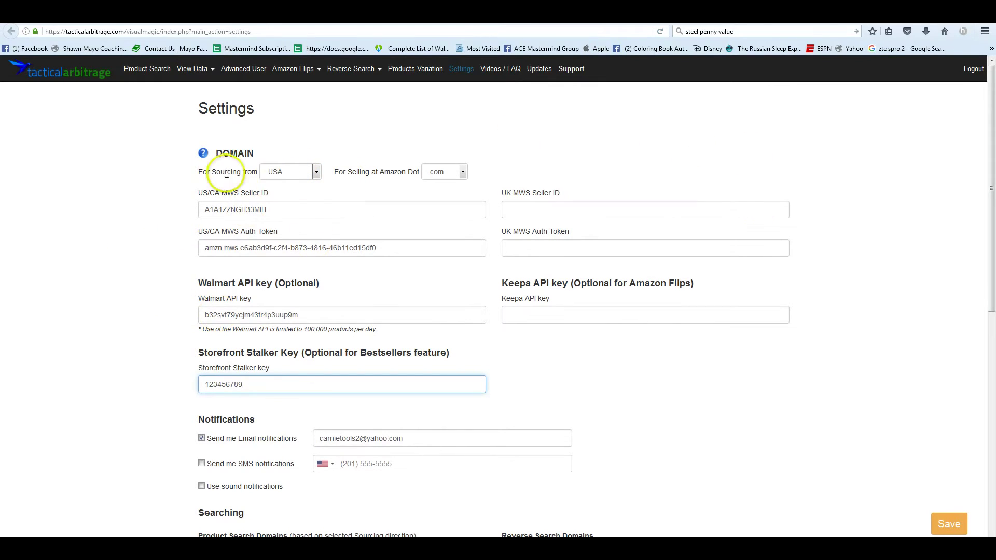
pyautogui.click(293, 174)
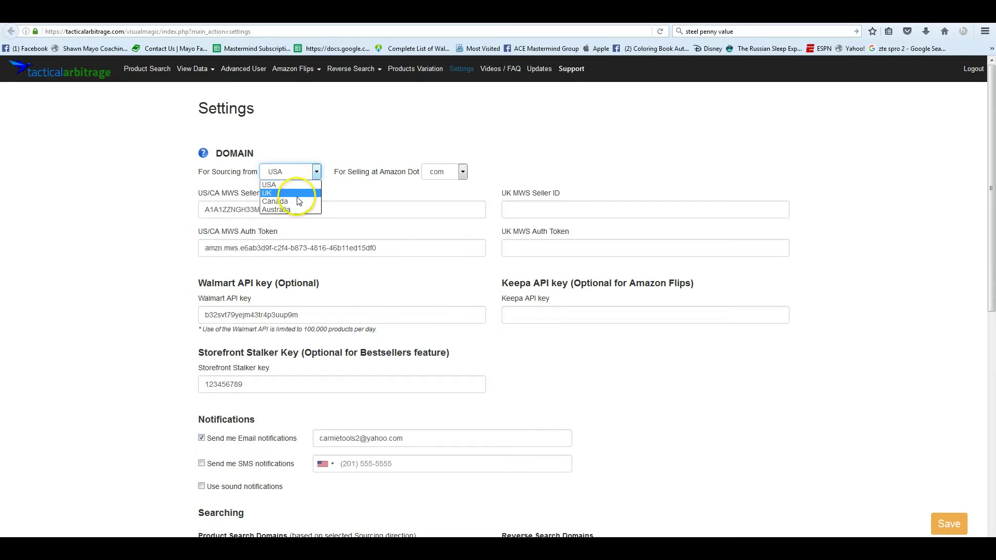
pyautogui.click(326, 162)
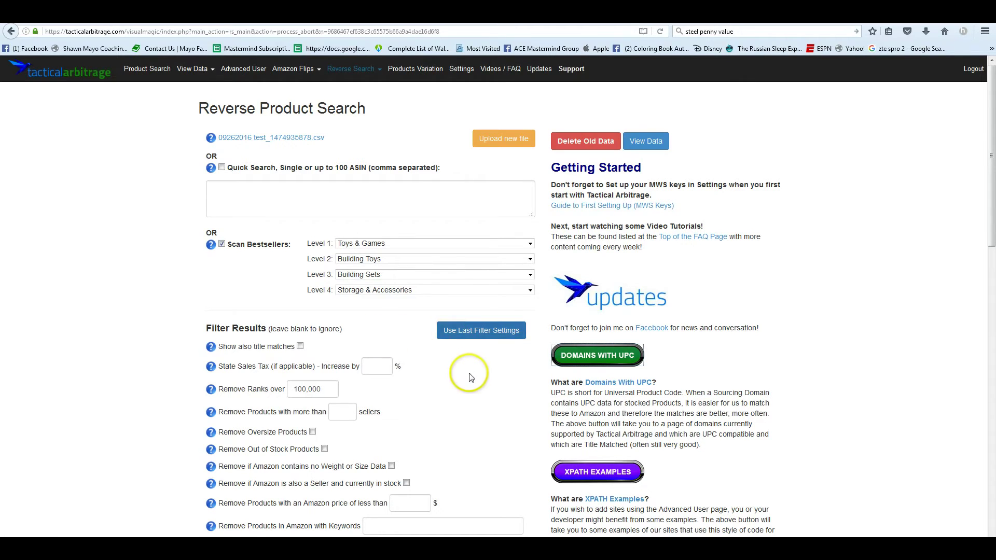
# - Submit the Building Sets bestseller reverse search from the bottom of the form
pyautogui.scroll(-6, 472, 373)
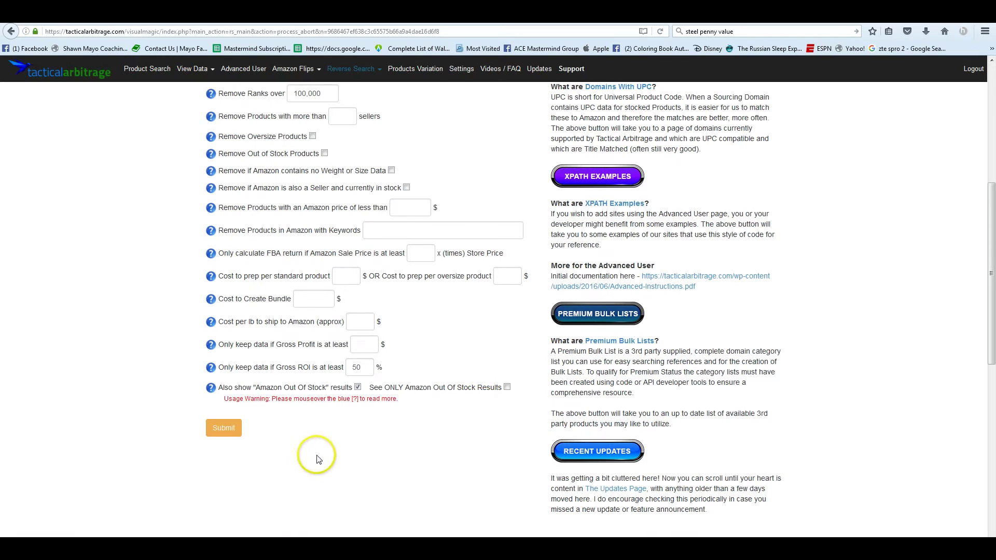
pyautogui.scroll(4, 344, 474)
pyautogui.scroll(-4, 343, 480)
pyautogui.click(223, 428)
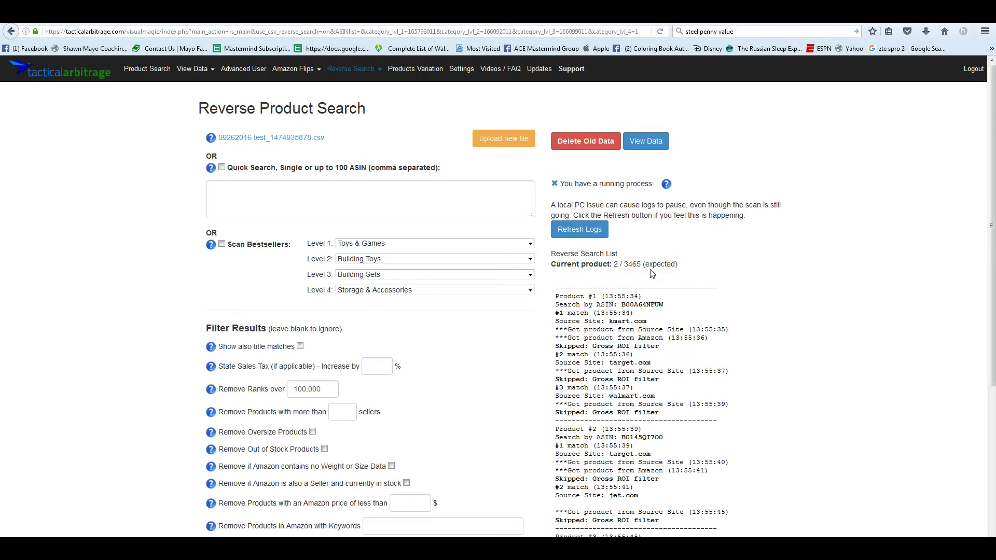
pyautogui.click(662, 265)
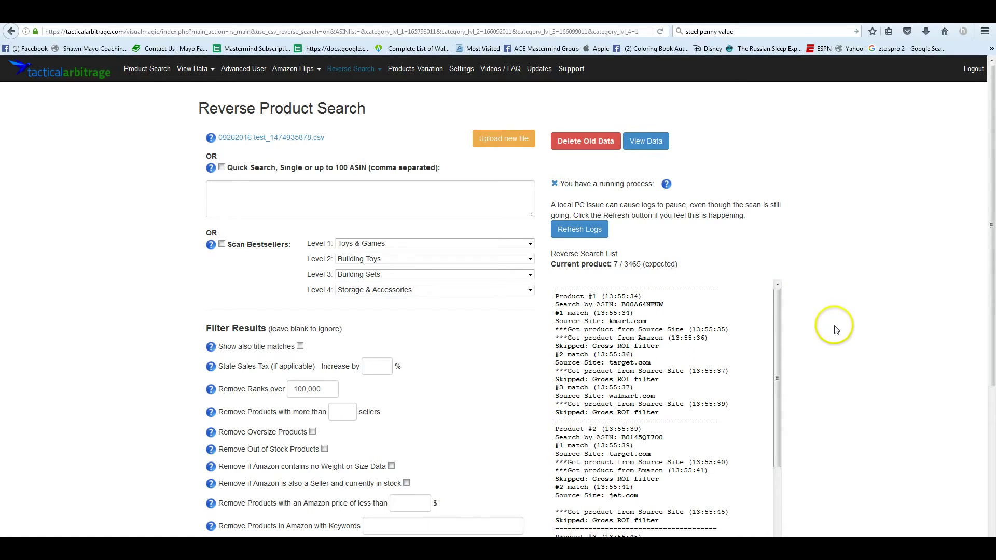
pyautogui.scroll(-4, 835, 329)
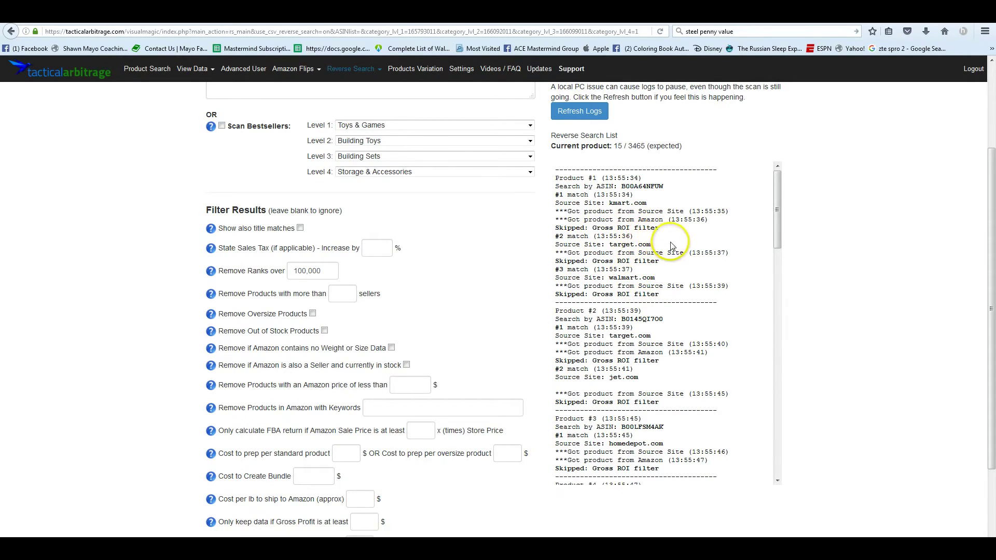
pyautogui.scroll(-4, 666, 262)
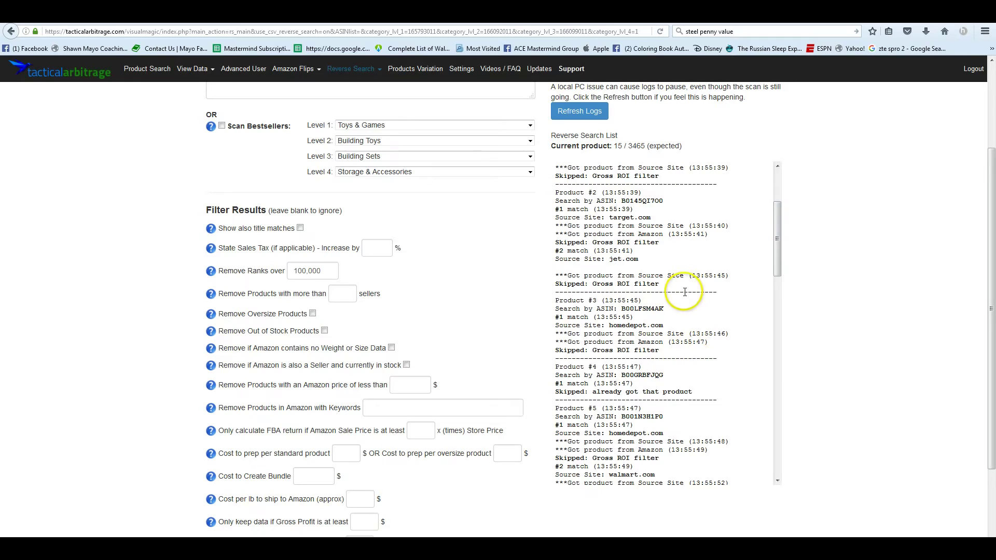
pyautogui.scroll(4, 685, 298)
pyautogui.scroll(3, 685, 298)
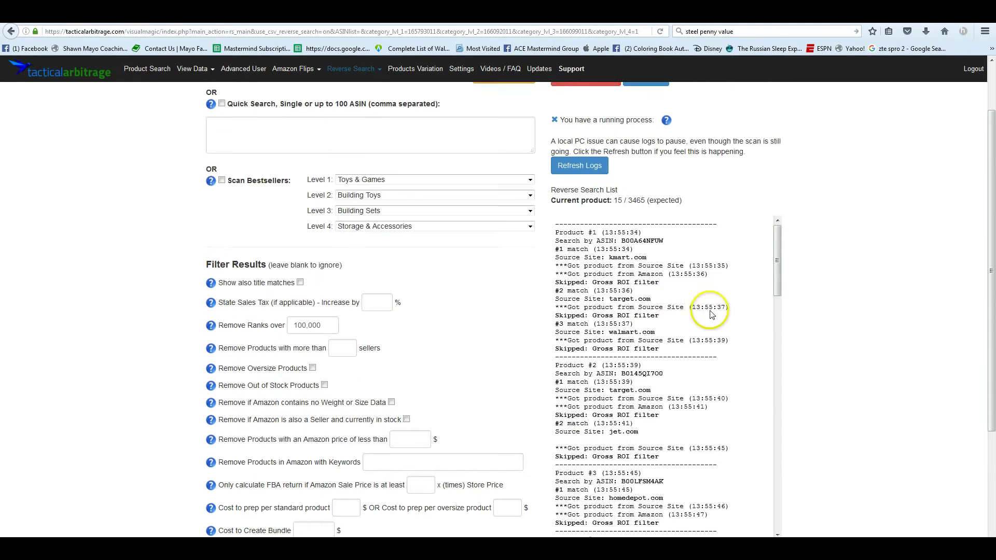
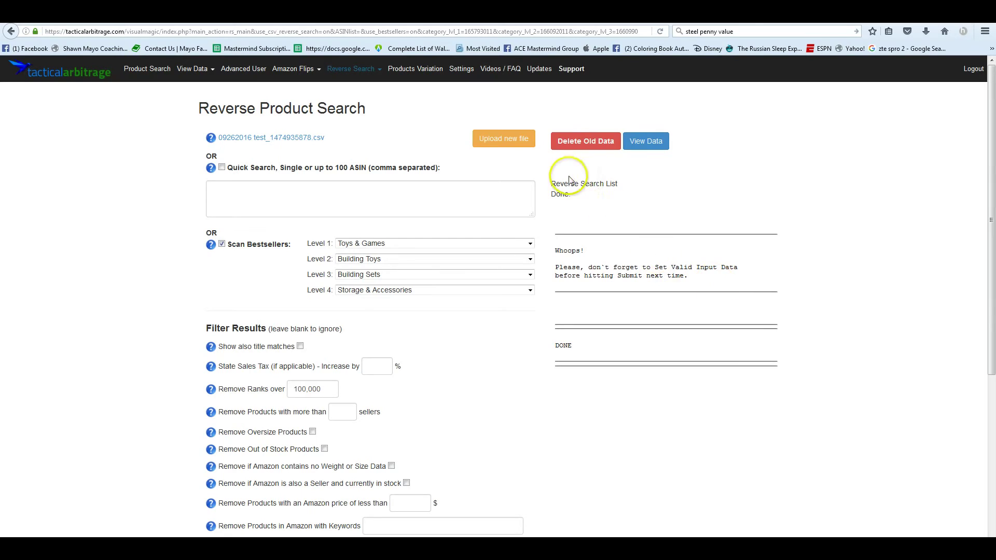
# - Set both the Level 4 and Level 3 categories to All and submit the Building Toys bestseller scan
pyautogui.scroll(-2, 573, 209)
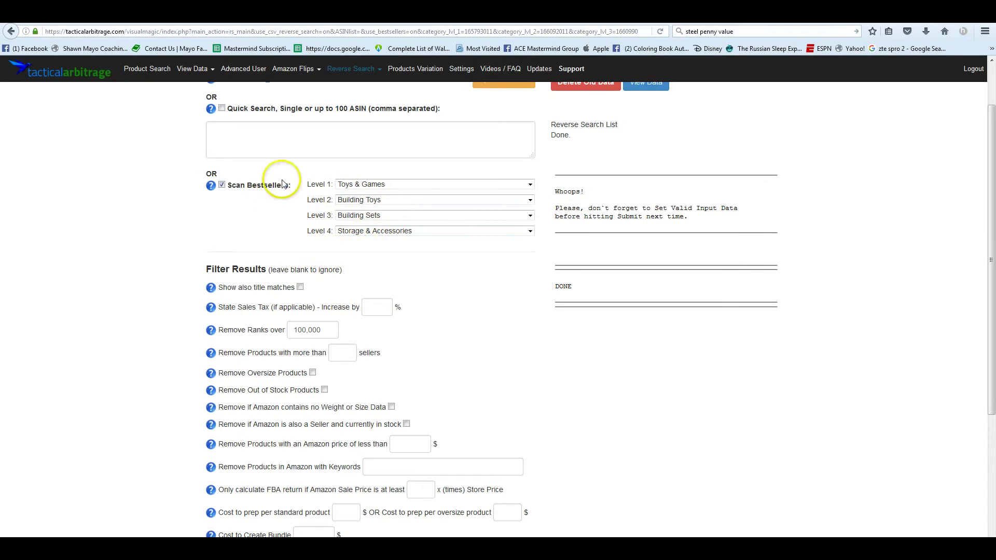
pyautogui.click(423, 231)
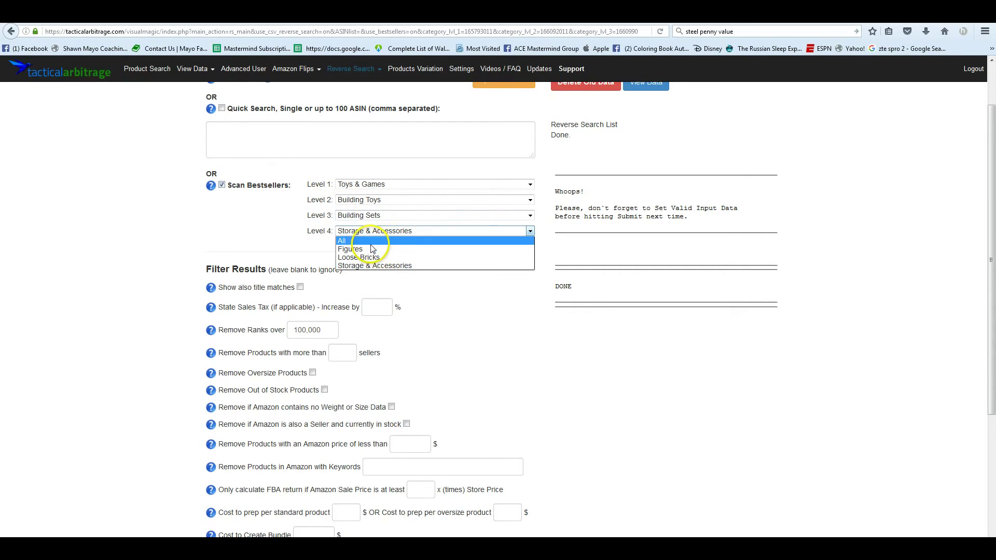
pyautogui.click(366, 242)
pyautogui.click(395, 218)
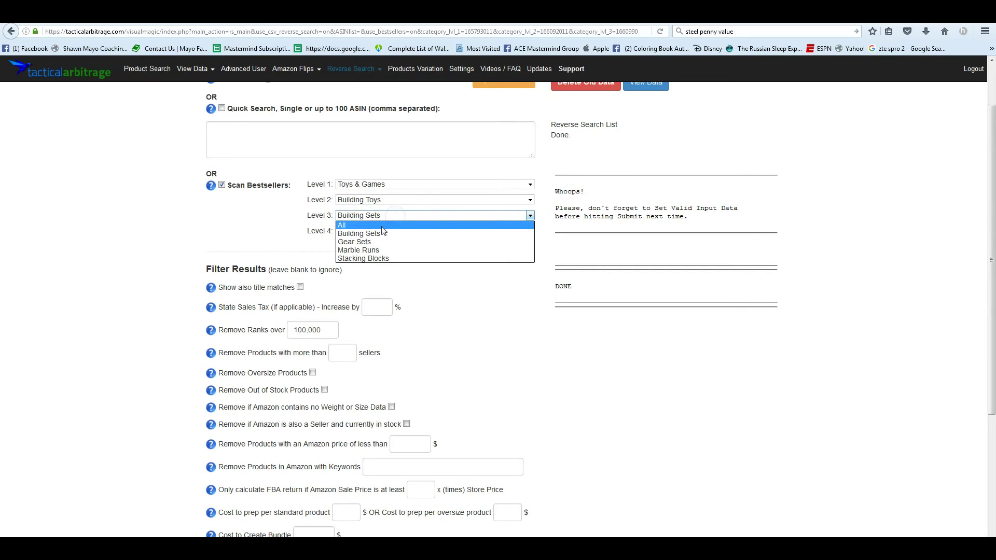
pyautogui.click(384, 226)
pyautogui.scroll(-3, 501, 294)
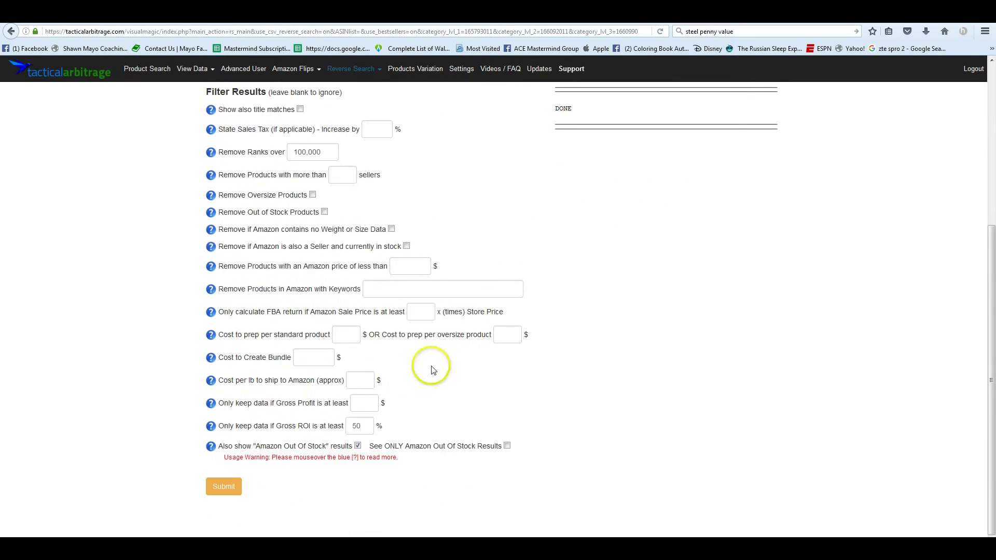
pyautogui.click(220, 487)
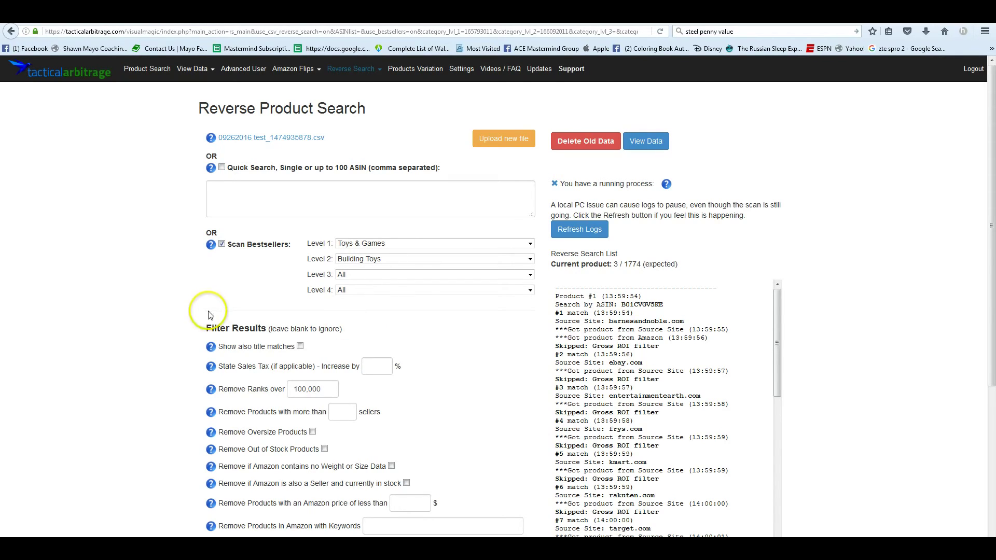
# - Scroll through the running scan's log, where matches are skipped by the Gross ROI filter
pyautogui.hotkey('ctrl', 'a')
pyautogui.scroll(-3, 723, 345)
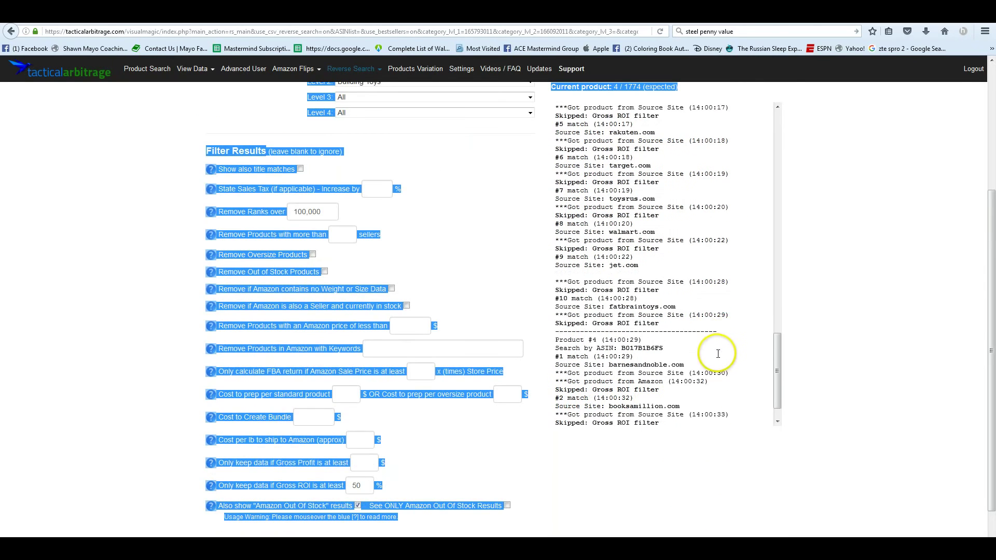
pyautogui.scroll(5, 716, 355)
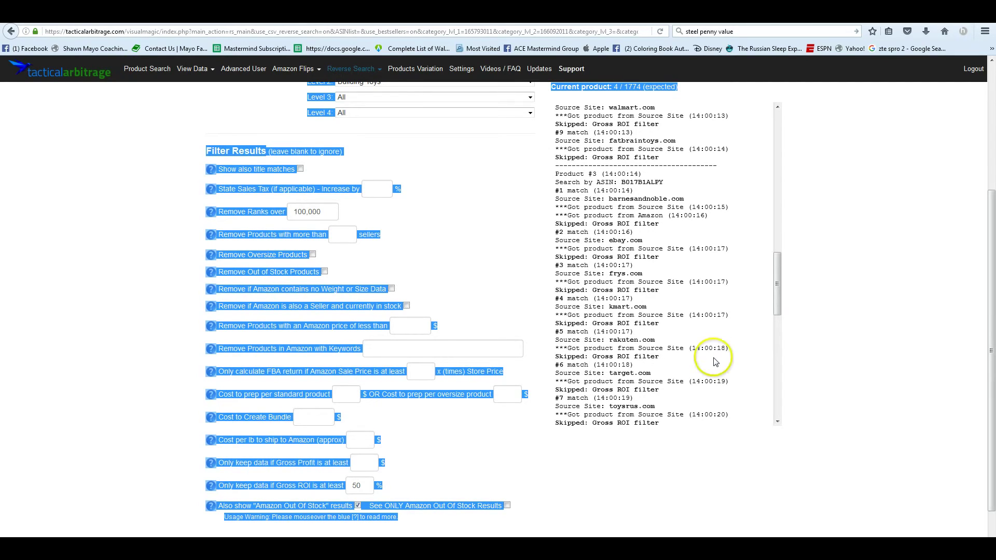
pyautogui.scroll(-3, 666, 293)
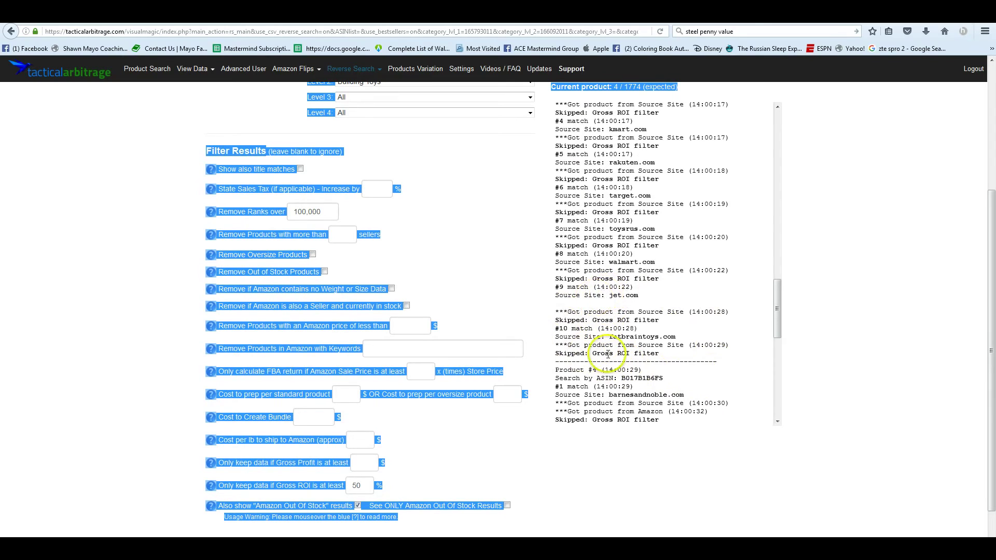
pyautogui.scroll(5, 648, 338)
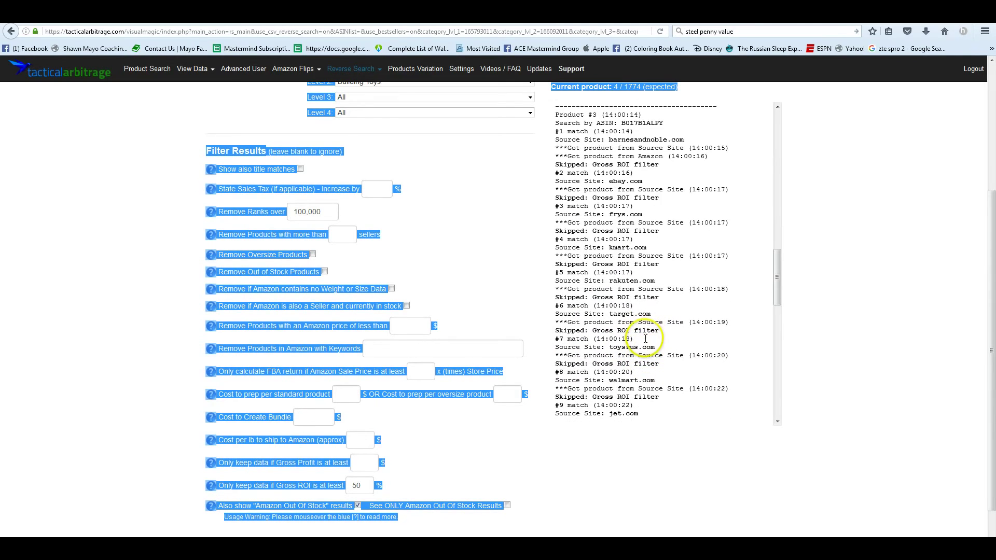
pyautogui.scroll(-2, 646, 339)
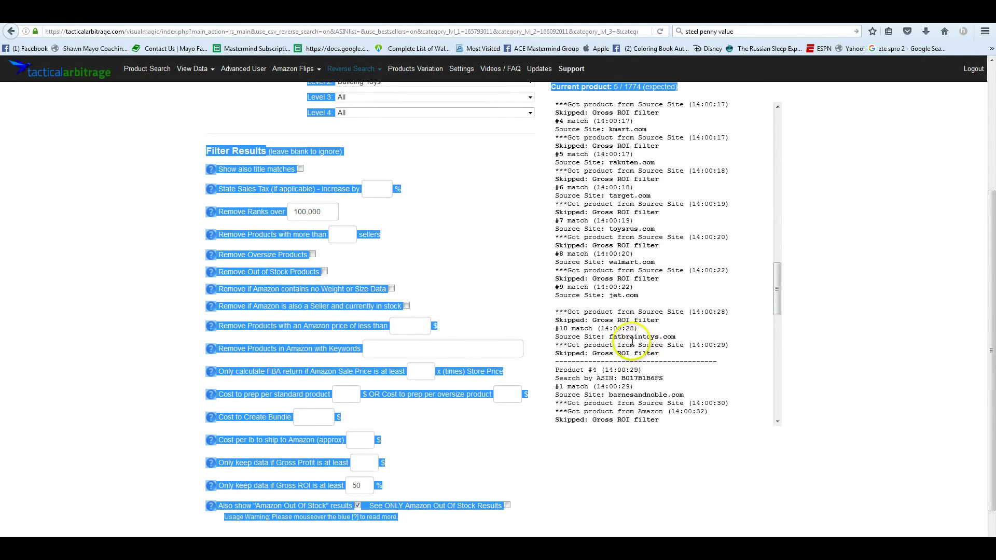
pyautogui.scroll(-10, 632, 353)
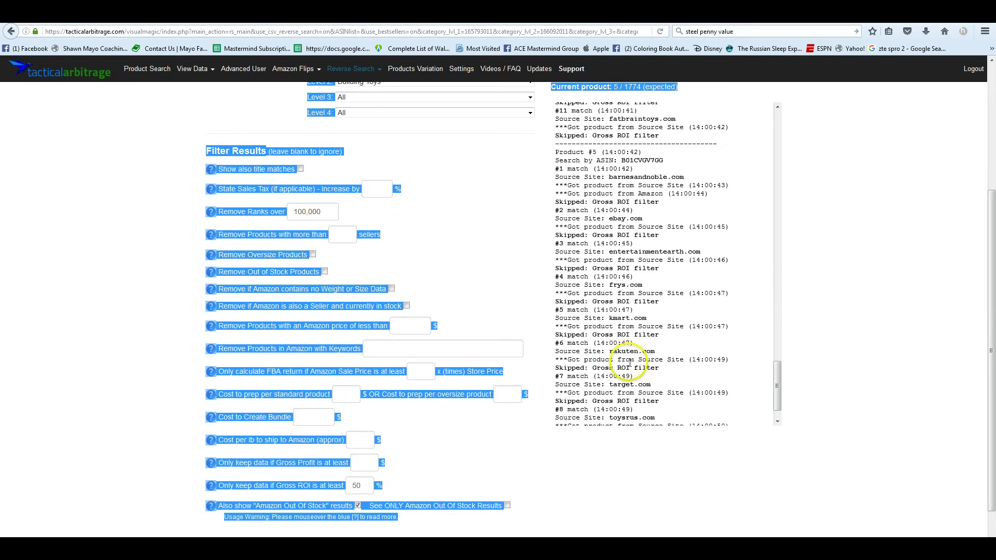
pyautogui.scroll(10, 626, 343)
# - Clear the page-wide text selection and bring up the Reverse Search options
pyautogui.moveTo(628, 326); pyautogui.dragTo(517, 285)
pyautogui.click(504, 281)
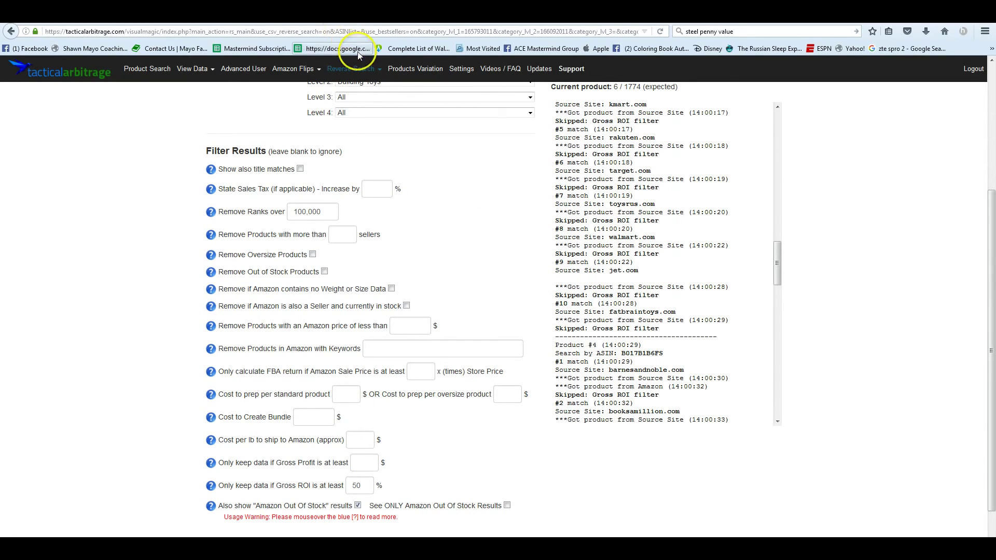
pyautogui.click(356, 68)
# - Show the View Reverse results table sorted by the # column, highest first
pyautogui.click(381, 105)
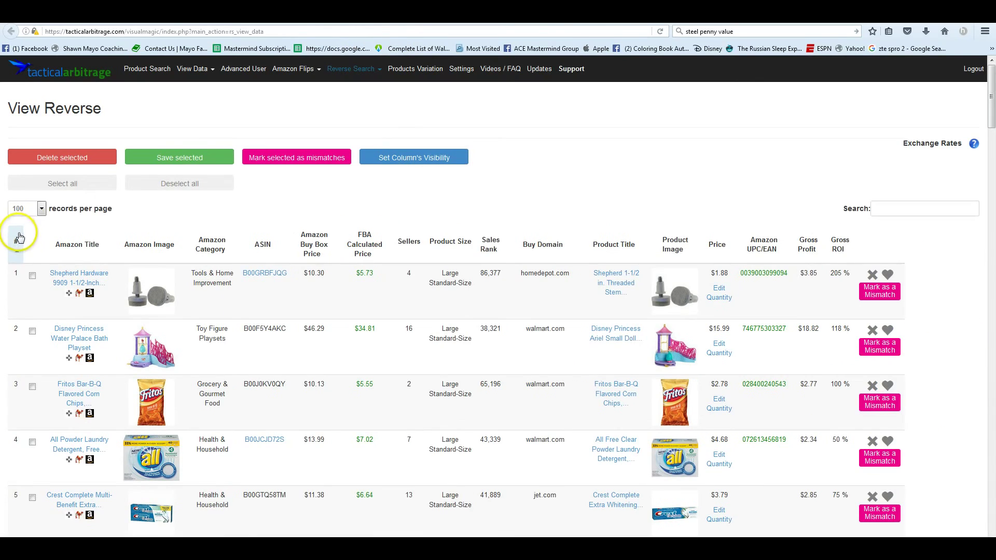
pyautogui.click(19, 242)
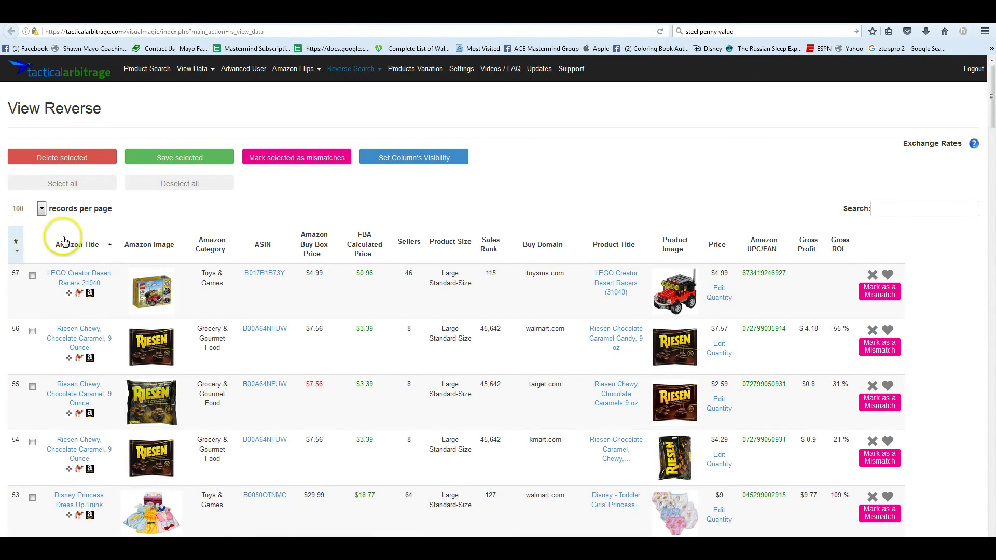